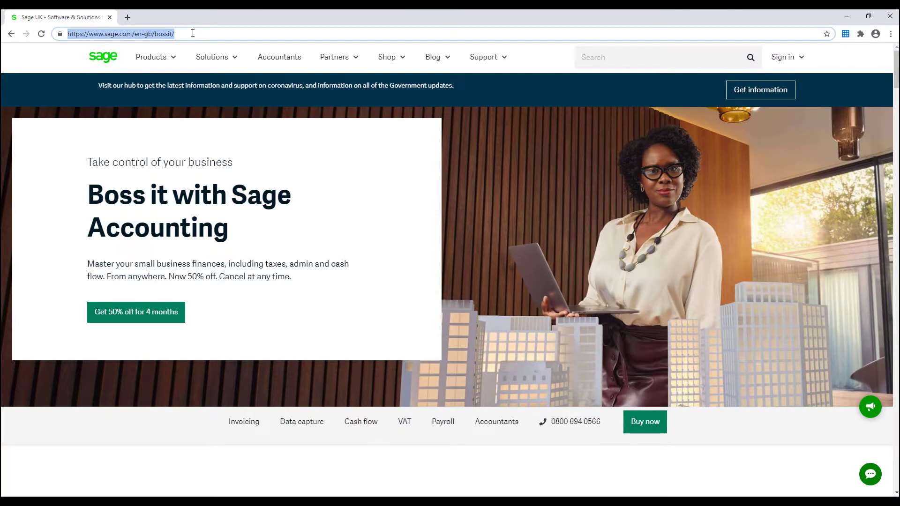
type("www.sage")
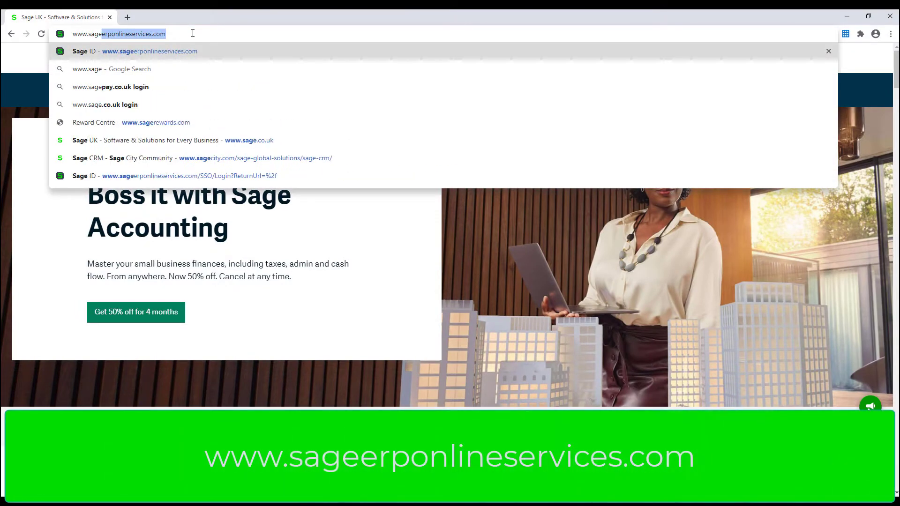
type("erponlinese")
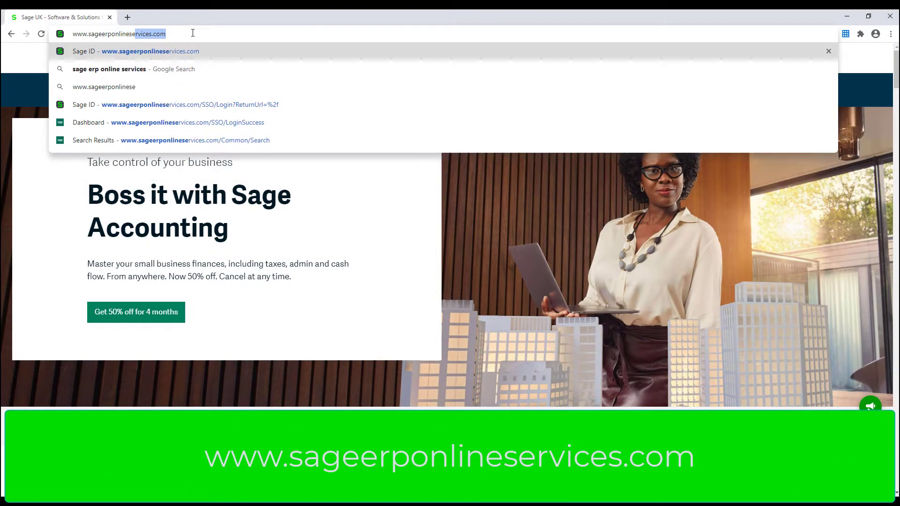
type("rvices.com")
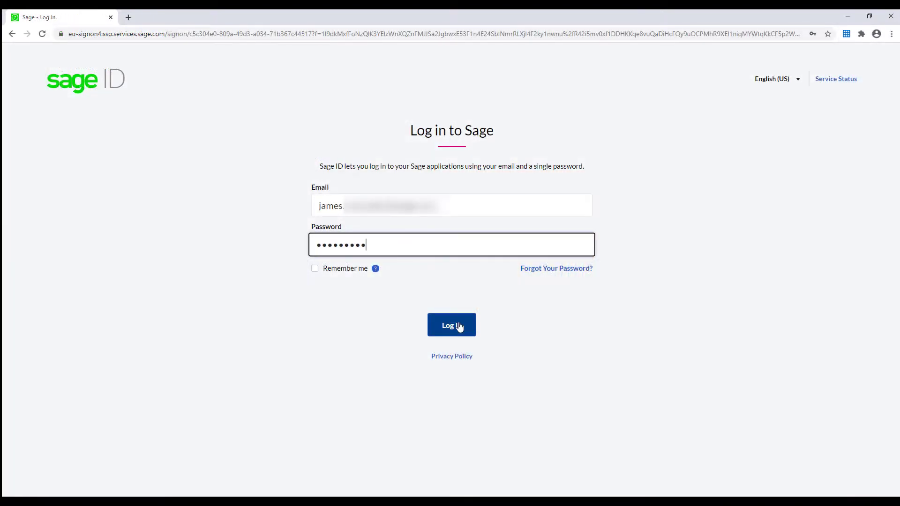
left_click(459, 326)
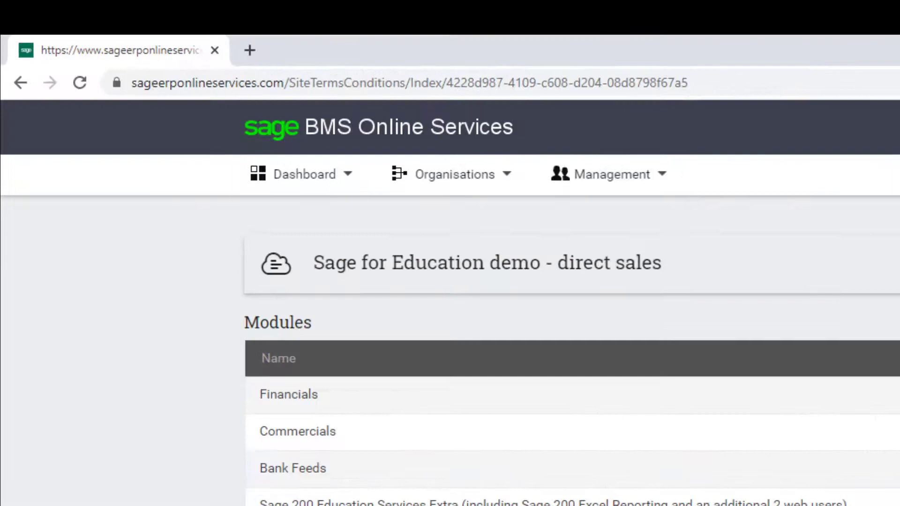
left_click(265, 175)
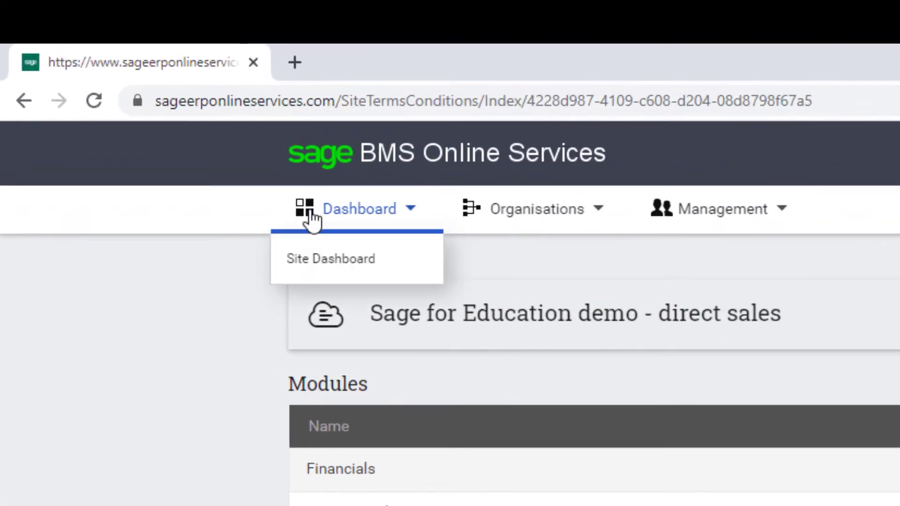
left_click(344, 265)
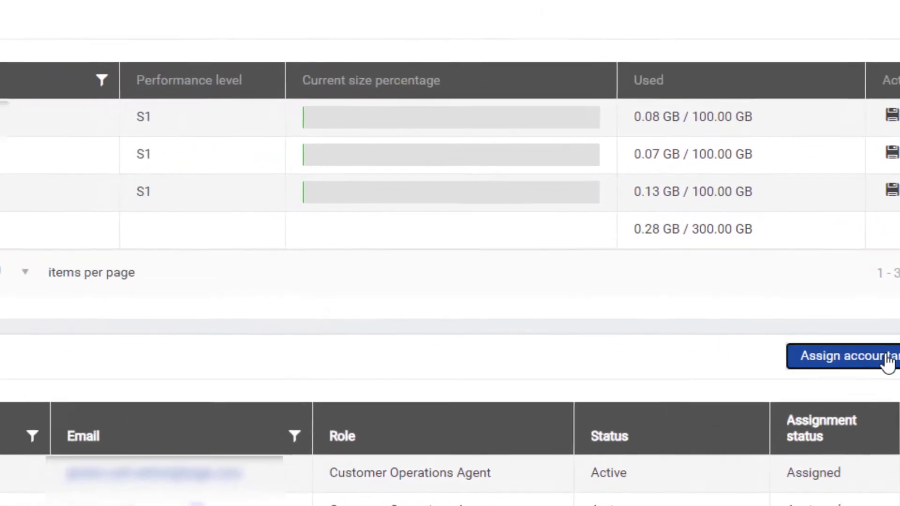
Step: Assign an accountant to the site, entering their e-mail address and first and last name
left_click(625, 408)
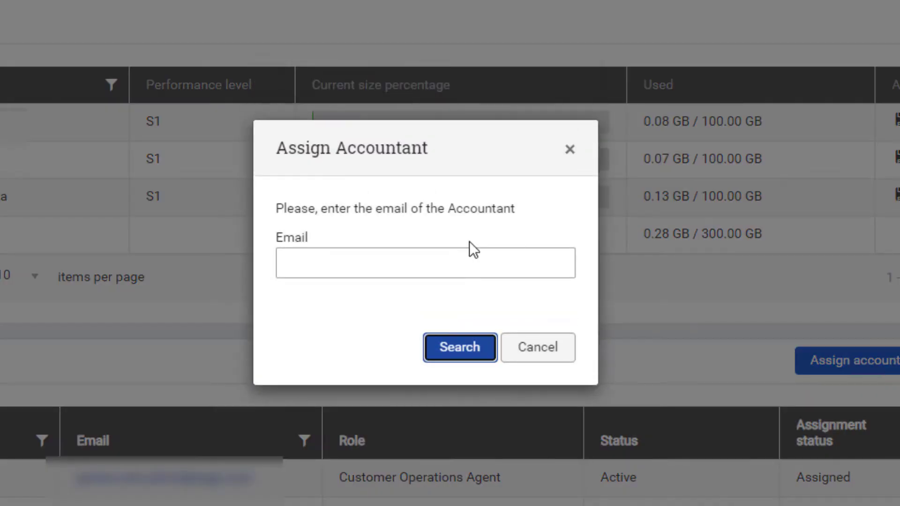
left_click(390, 256)
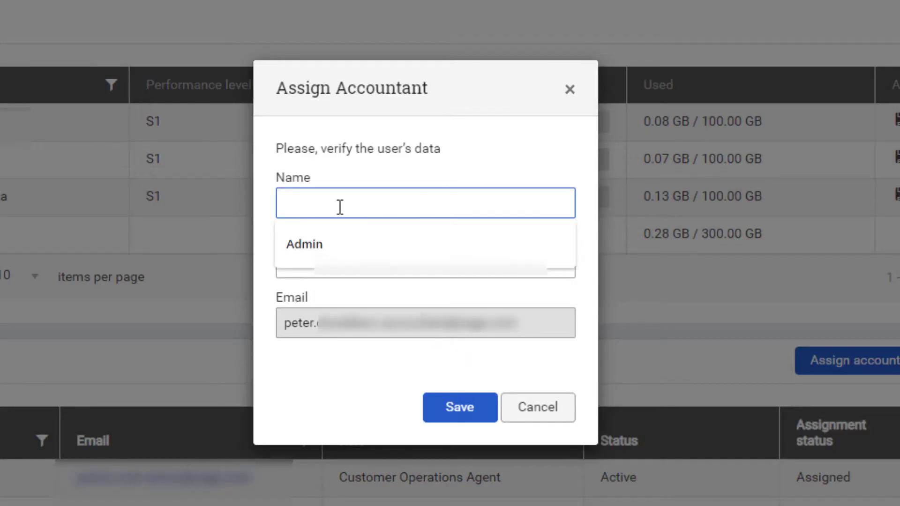
key("Tab")
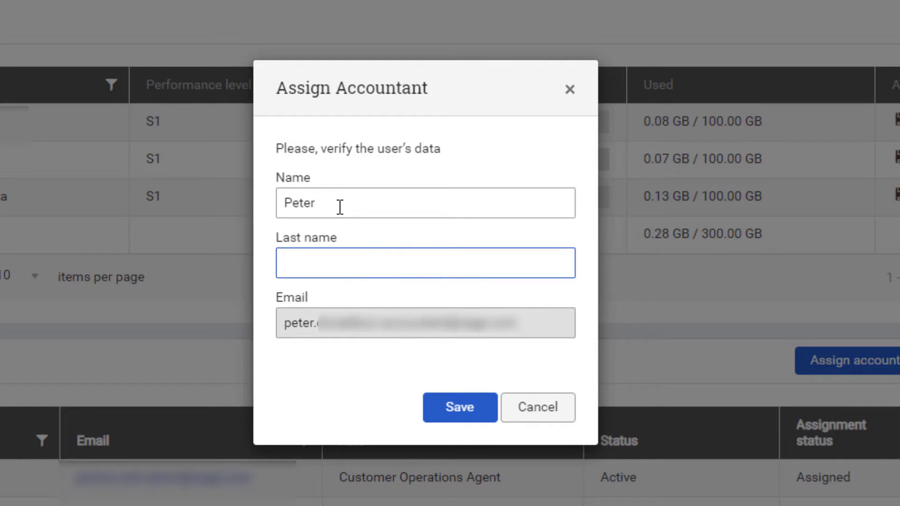
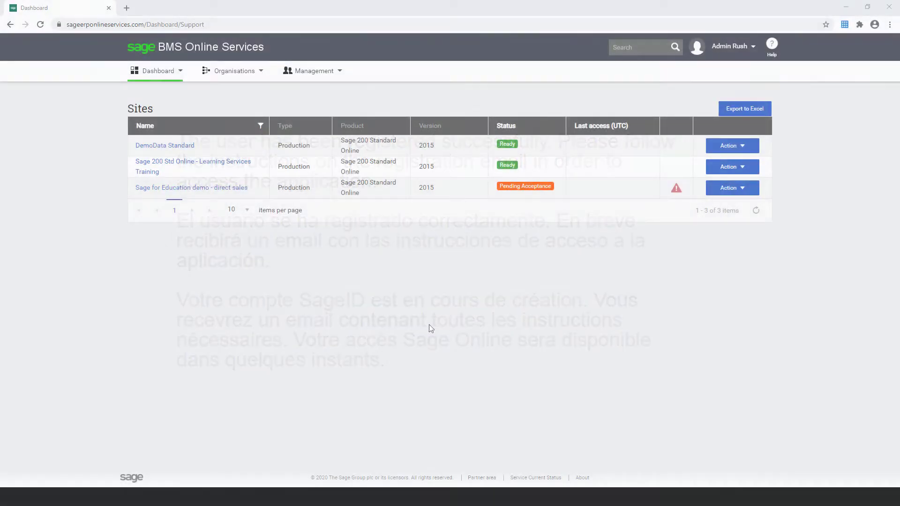
Step: Open the Sage 200 Std Online - Learning Services Training site and scroll to its Users section
left_click(203, 166)
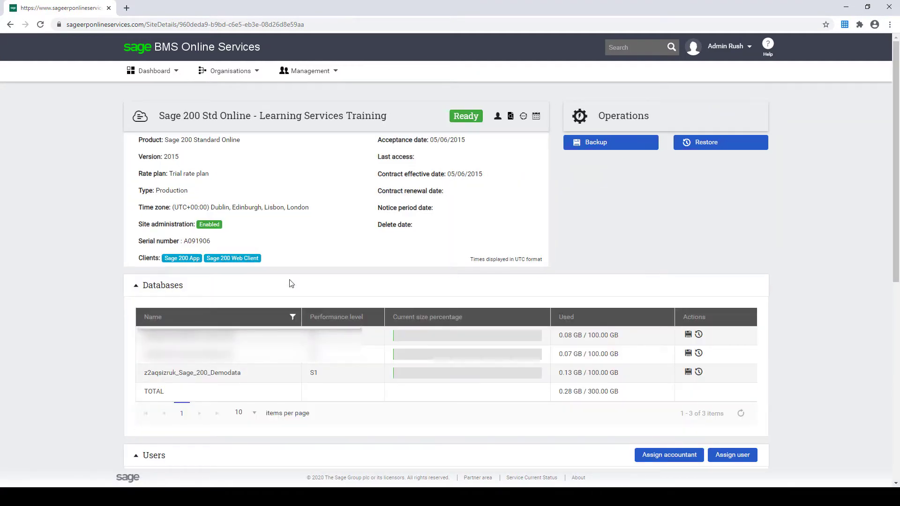
scroll(308, 305, "down", 6)
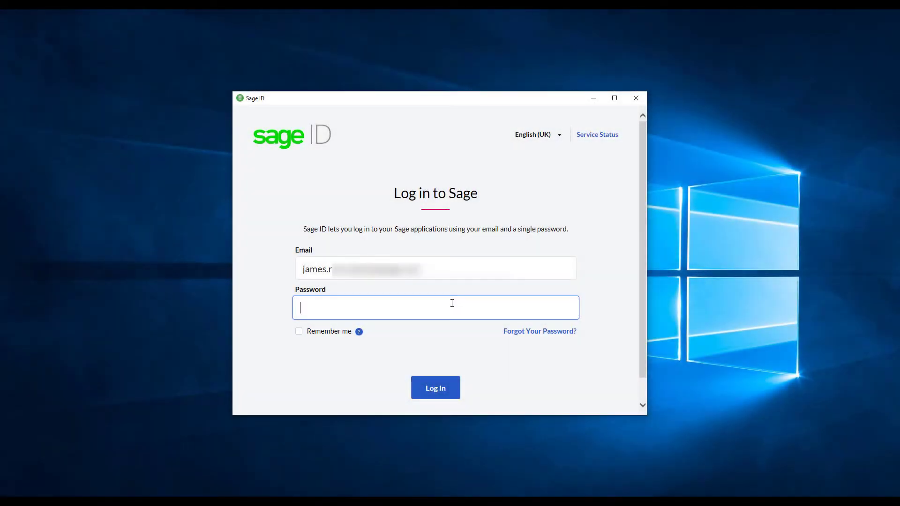
Step: Sign in to Sage 200cloud Standard and open Company Management under Organisational and Financial settings
type("••••••")
left_click(443, 388)
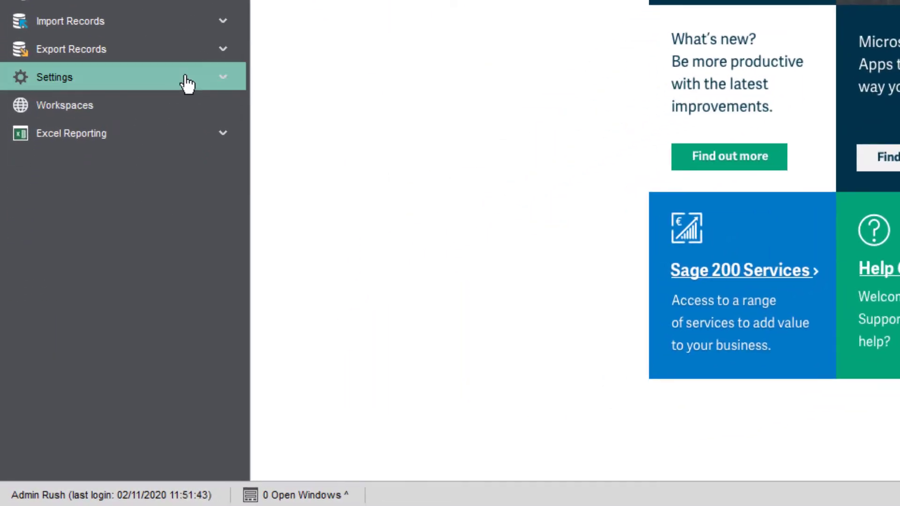
left_click(187, 85)
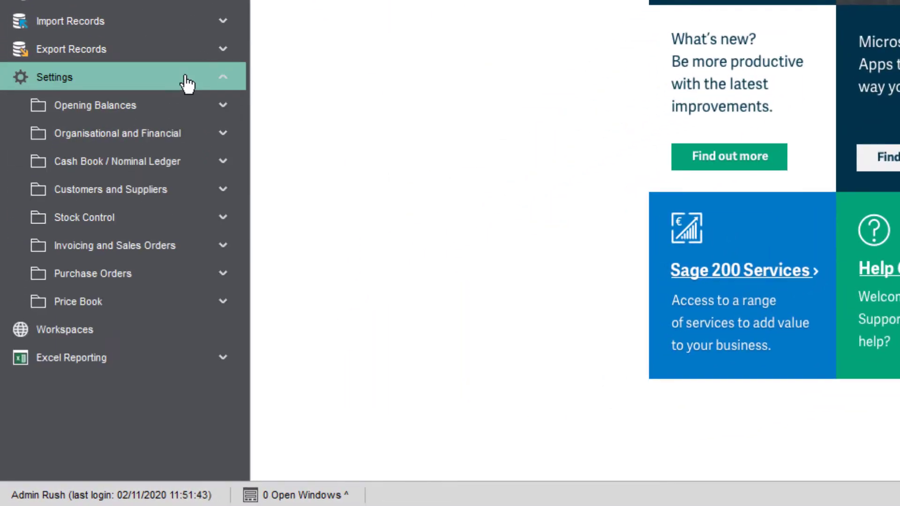
left_click(168, 134)
left_click(153, 332)
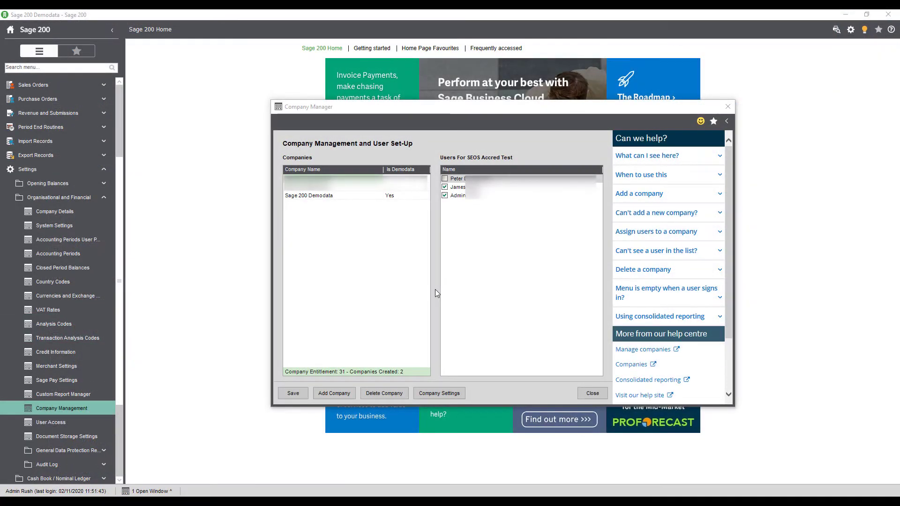
Step: Give the new accountant access to the Sage 200 Demodata company and save
left_click(352, 196)
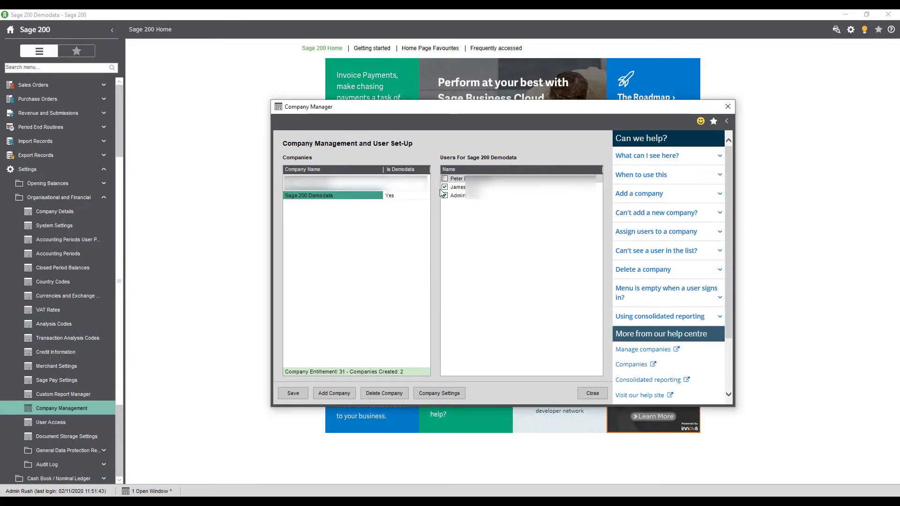
left_click(444, 180)
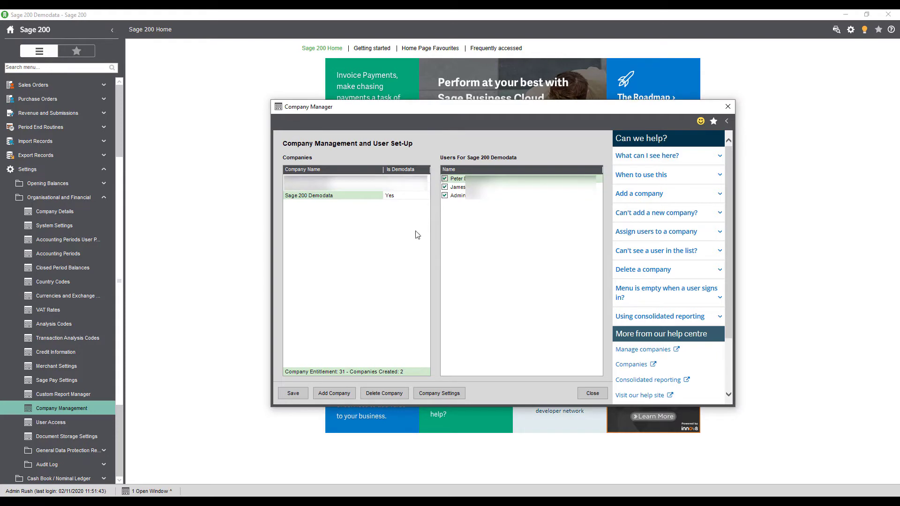
left_click(295, 393)
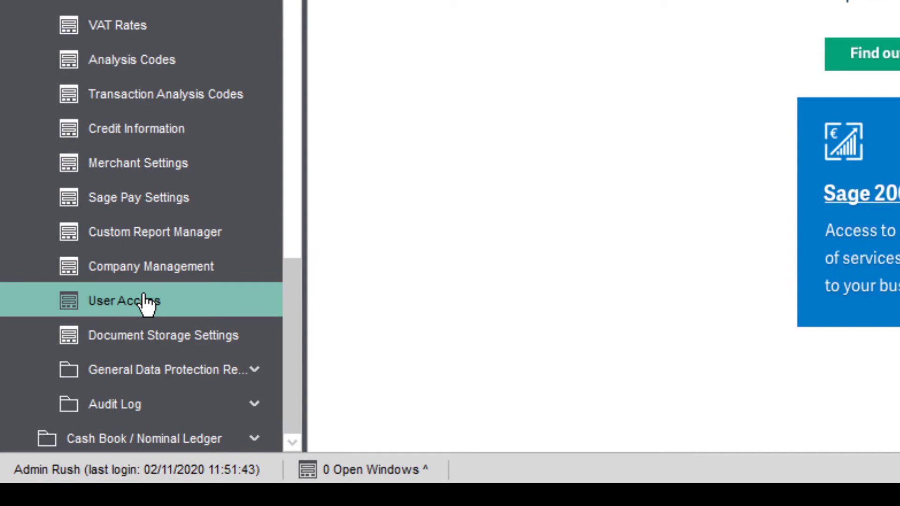
Step: Grant the new user System Administration, Nominal Ledger and Price Book access plus administrator rights, then save
left_click(147, 303)
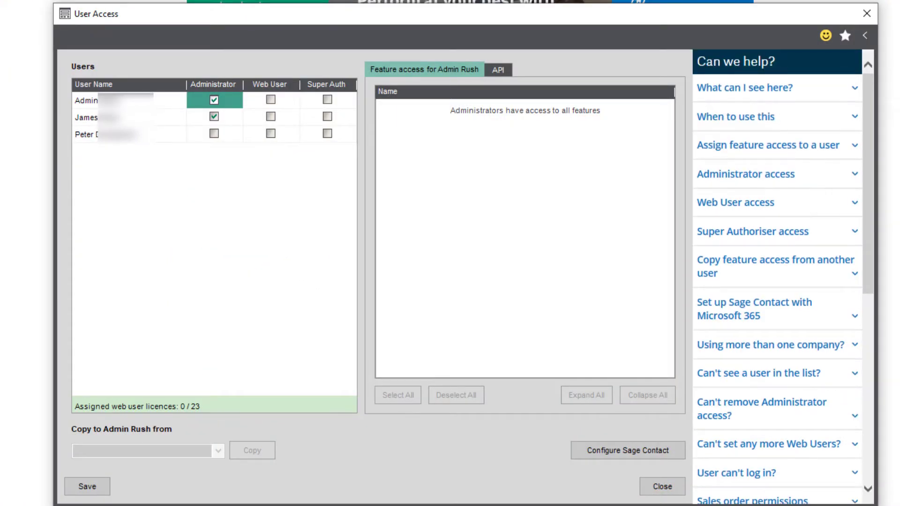
left_click(135, 134)
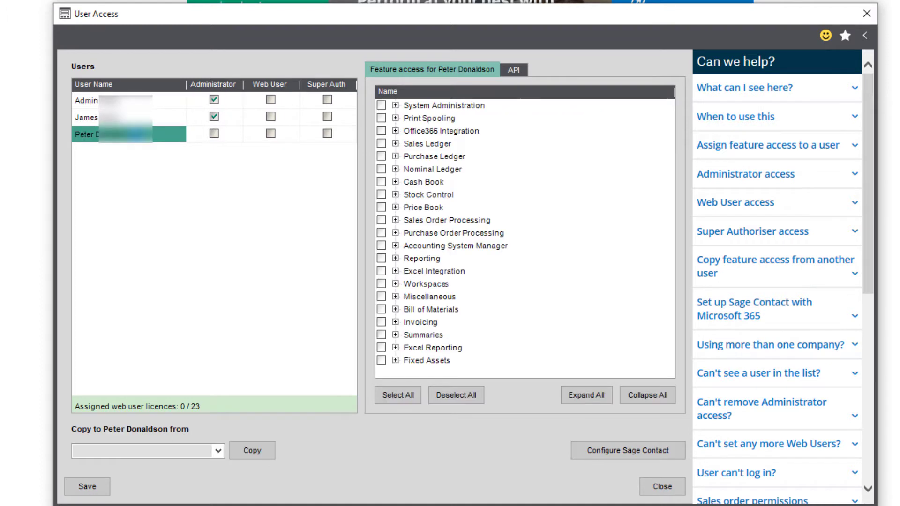
left_click(381, 106)
left_click(381, 169)
left_click(381, 207)
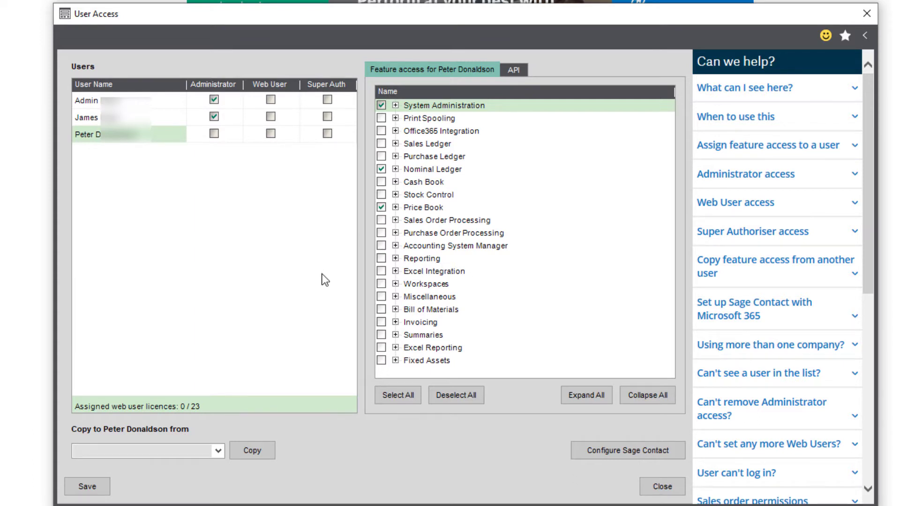
left_click(215, 134)
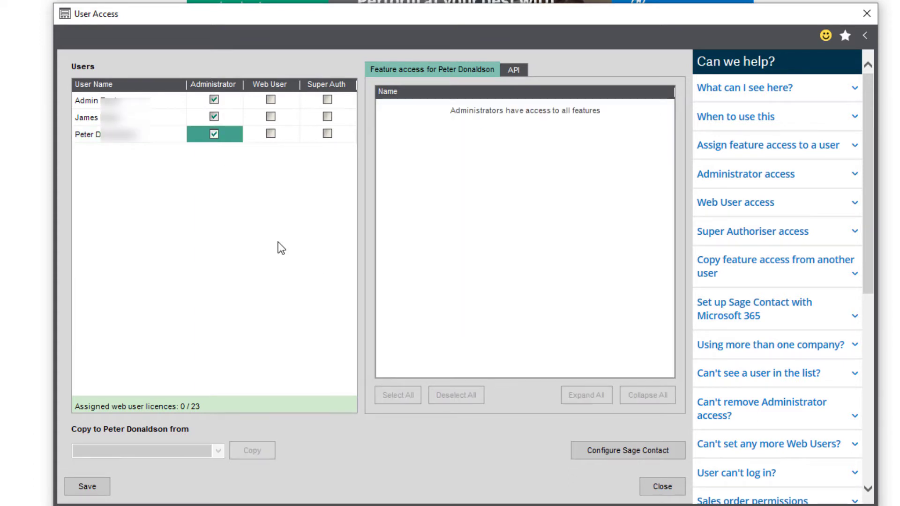
left_click(86, 492)
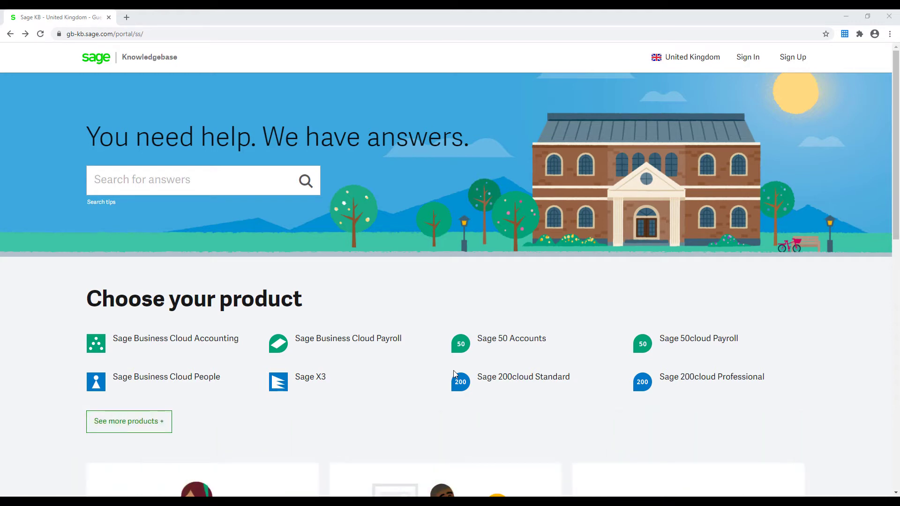
Step: Search Sage 200cloud Standard help for 'Download' and get the installer from the download article
left_click(494, 380)
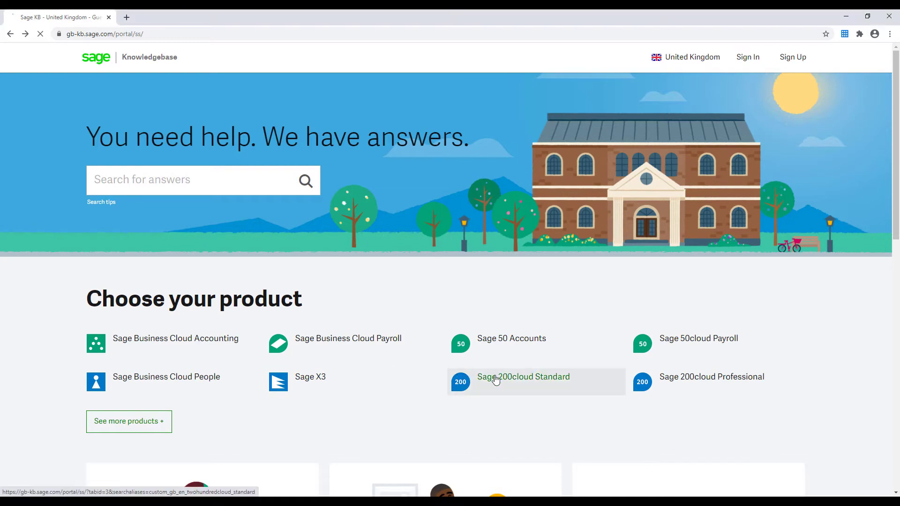
left_click(209, 186)
type("Download")
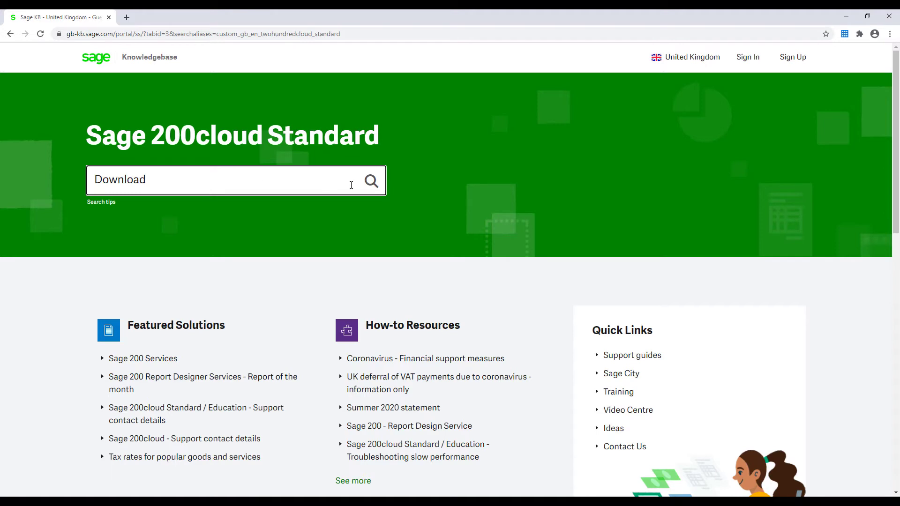
left_click(371, 182)
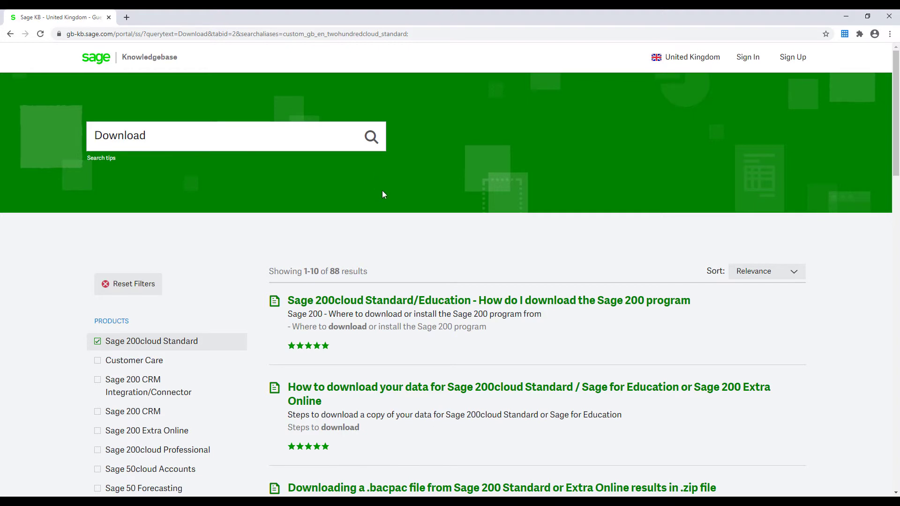
left_click(416, 303)
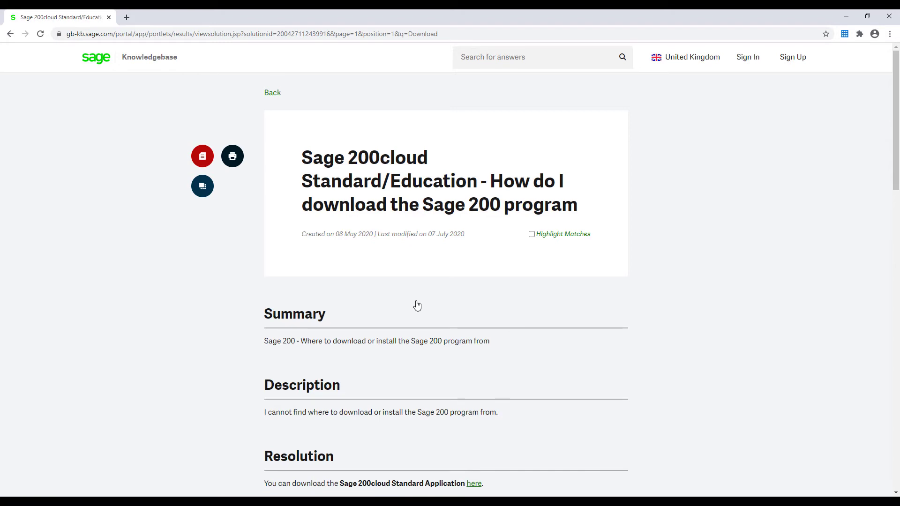
scroll(417, 306, "down", 5)
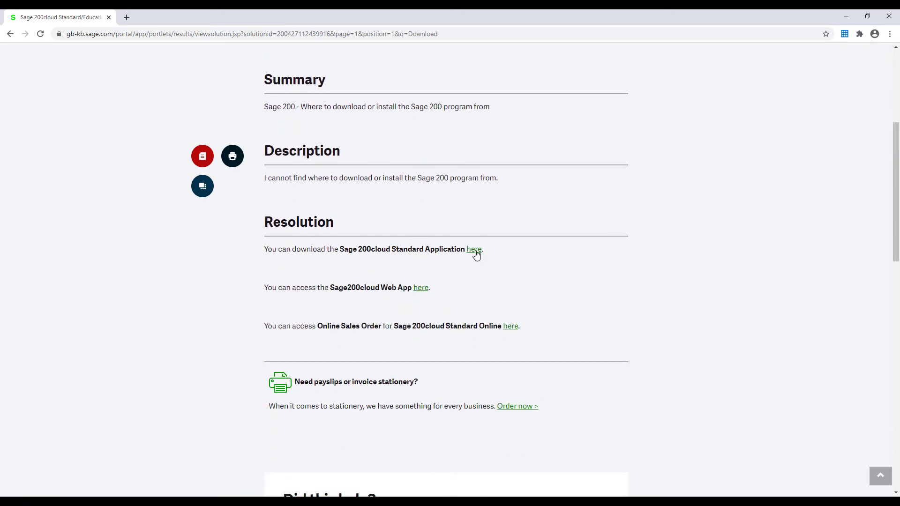
left_click(474, 250)
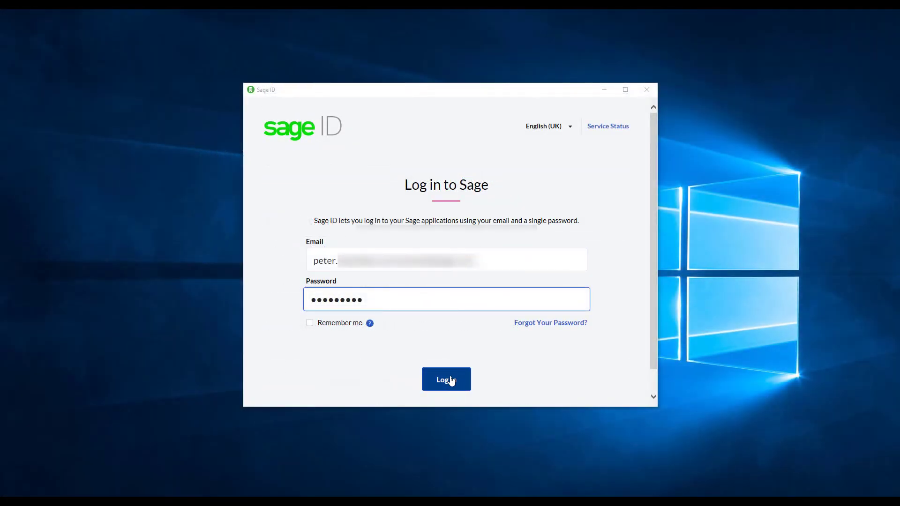
Step: Log in through Sage ID and confirm the company in Select Company
left_click(447, 381)
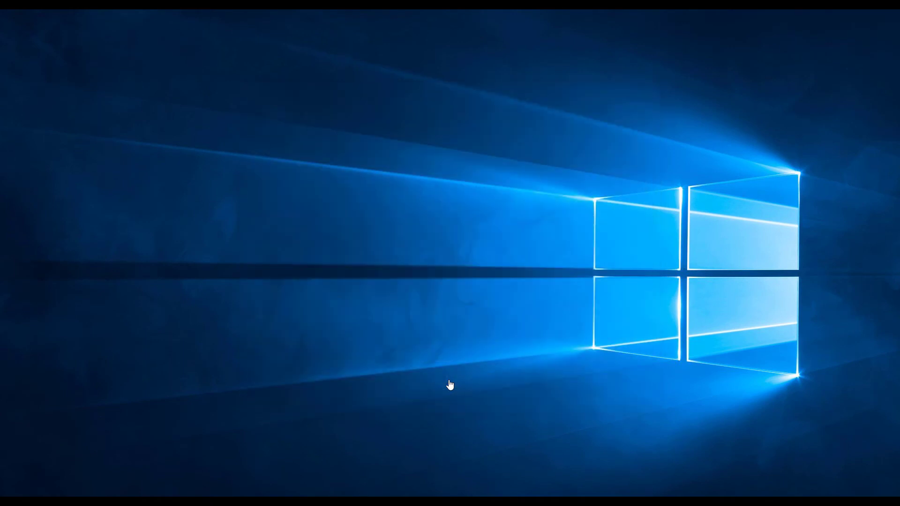
left_click(374, 290)
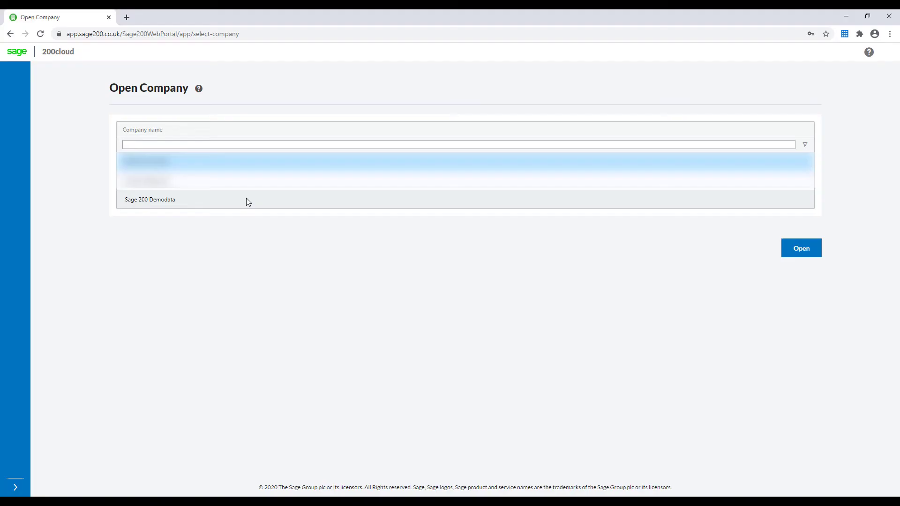
Step: Open Sage 200 Demodata in the web portal and view its Customer List
left_click(246, 198)
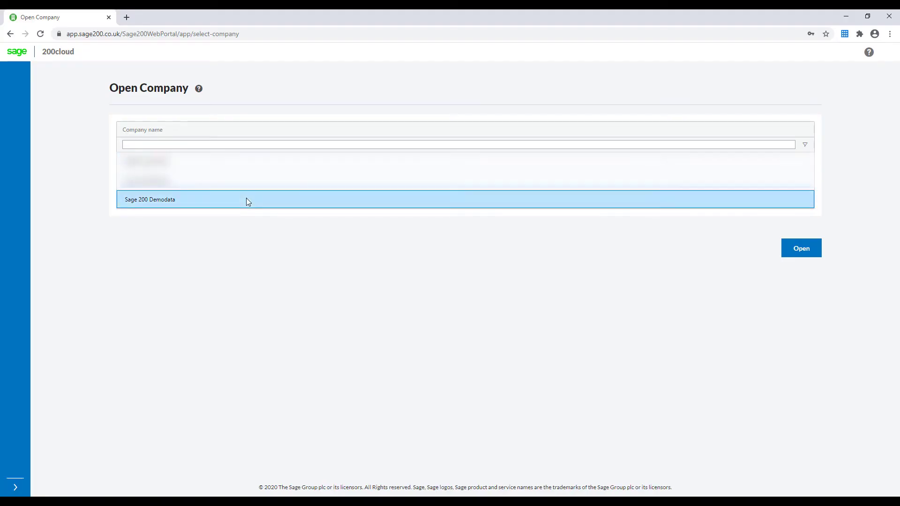
left_click(806, 255)
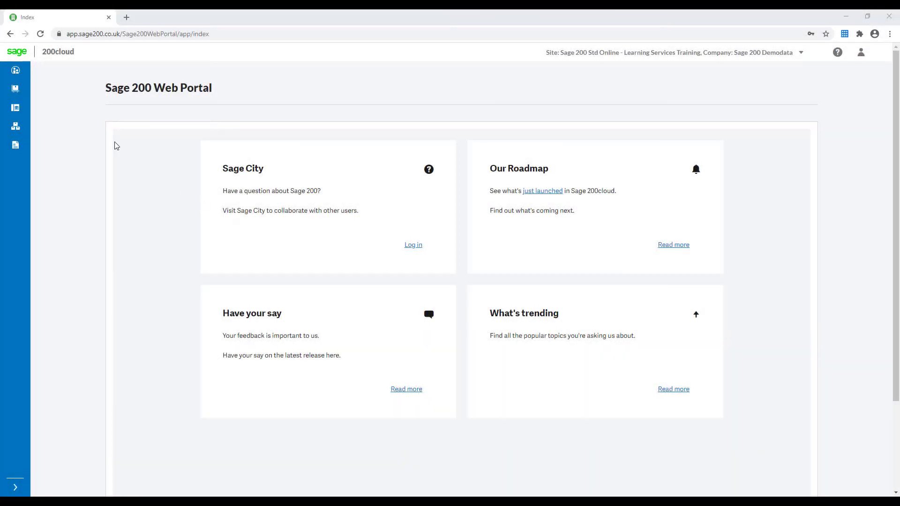
left_click(15, 69)
left_click(51, 90)
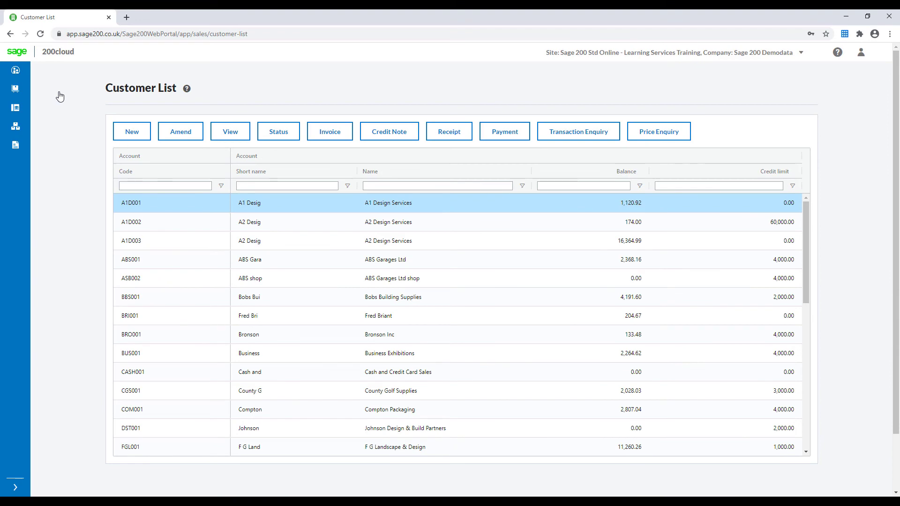
Step: View the Supplier List and then the Stock Control stock list
left_click(15, 89)
left_click(56, 94)
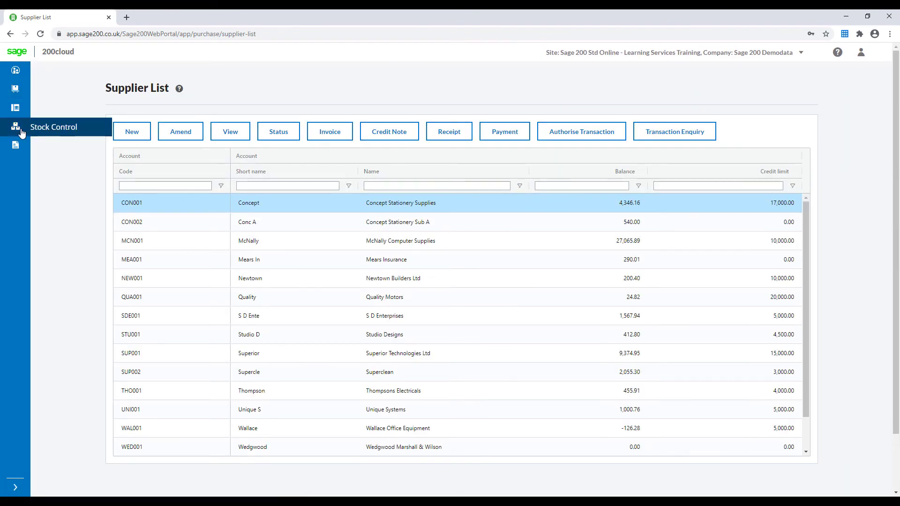
left_click(19, 132)
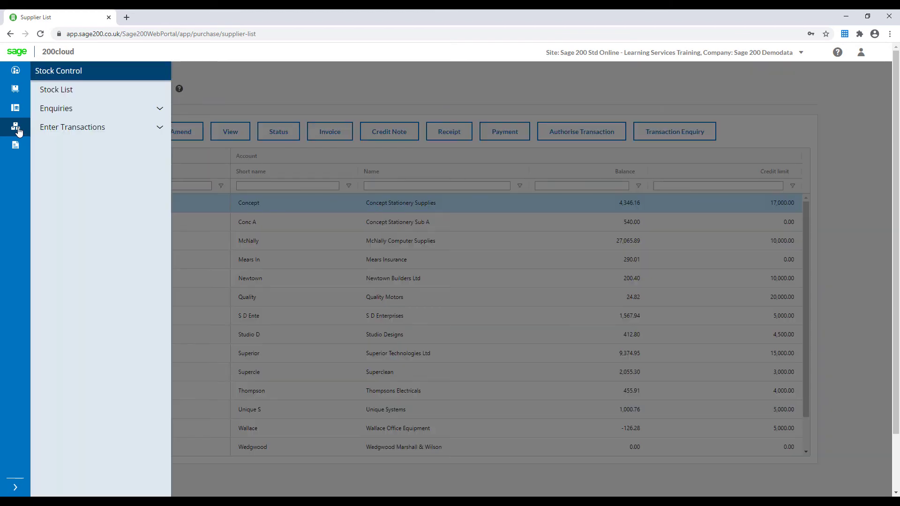
left_click(66, 91)
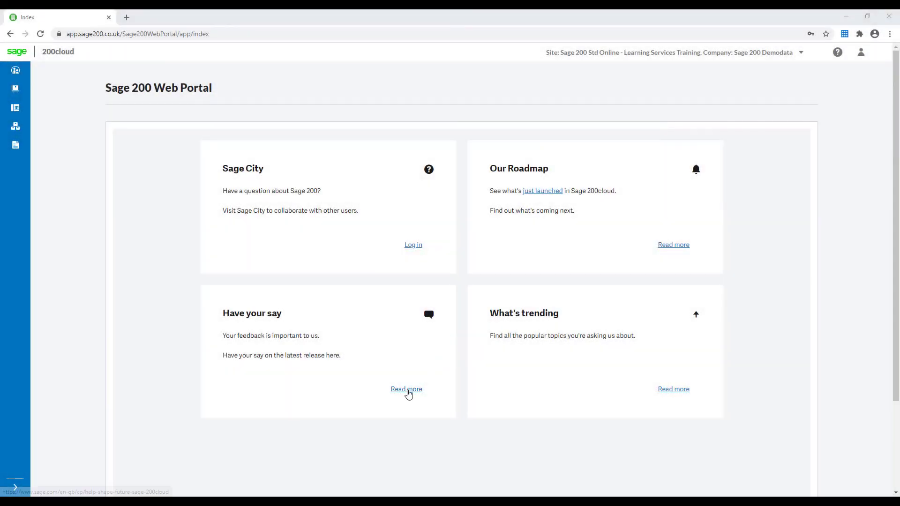
Step: Open the 'Help shape the future of Sage 200cloud' page and scroll to 'Enter your details here'
left_click(406, 390)
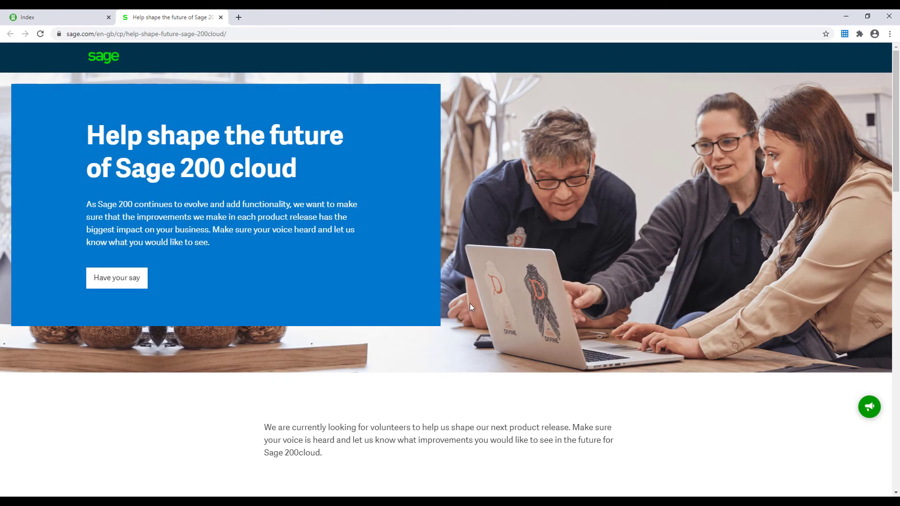
scroll(470, 304, "down", 8)
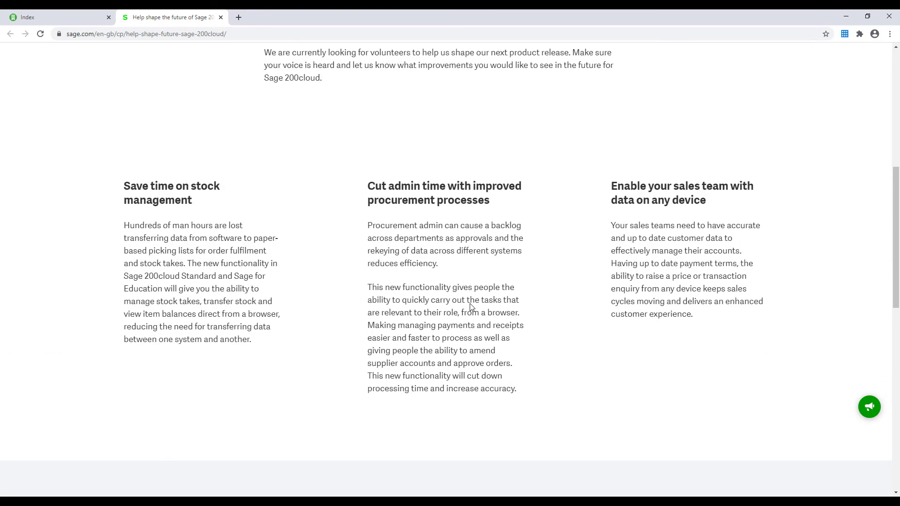
scroll(470, 306, "down", 9)
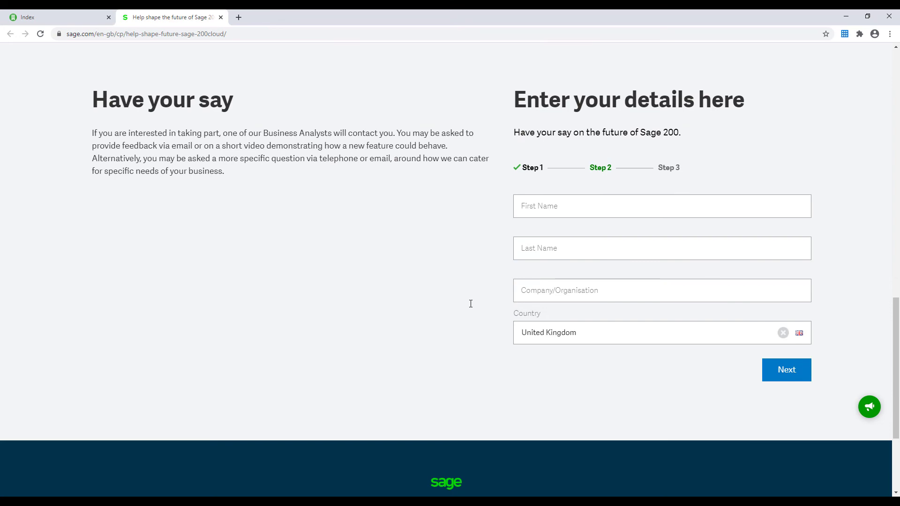